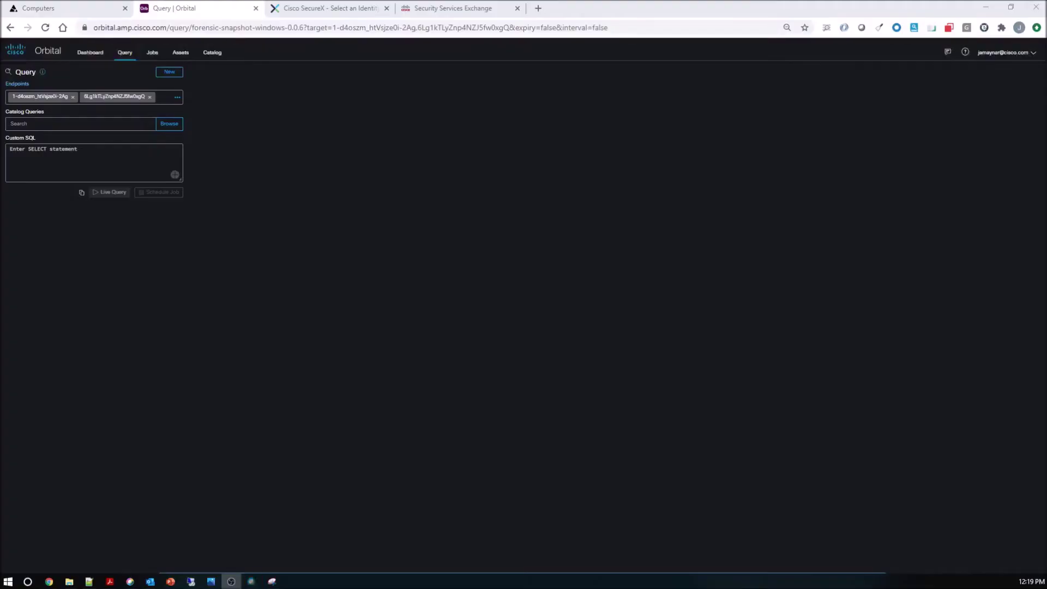
From the catalog's Live Acquisition Of Volatile Data category, add Forensic Snapshot Windows 0.0.6 to the query
click(169, 126)
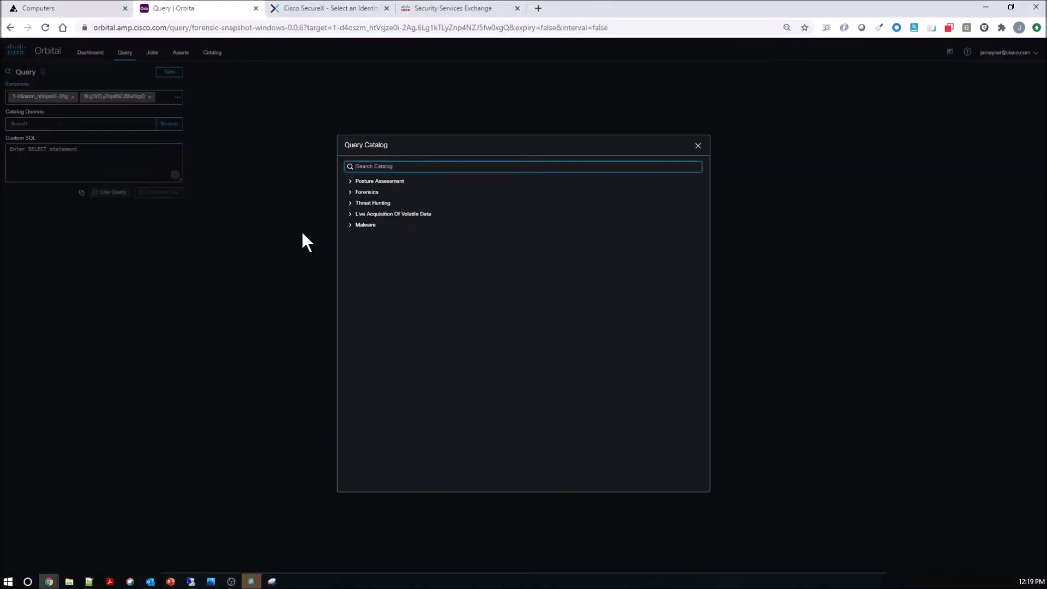
click(351, 218)
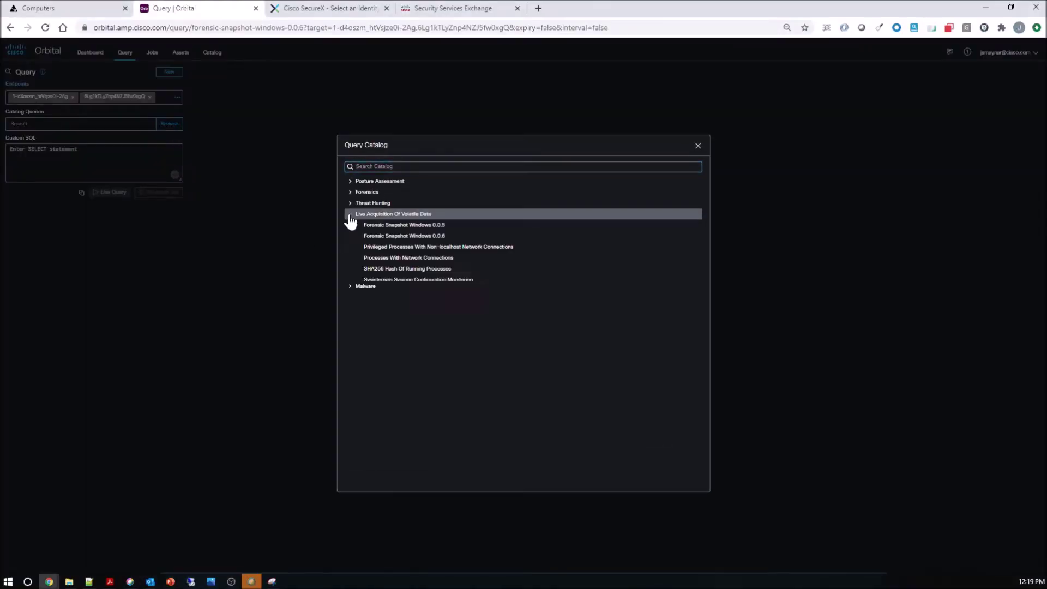
click(404, 236)
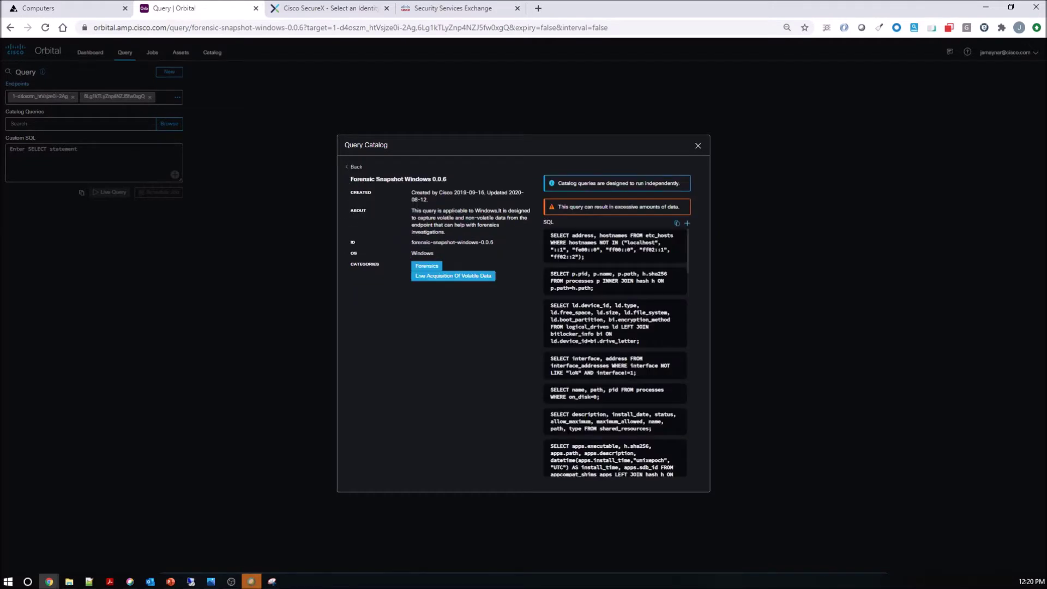
click(687, 224)
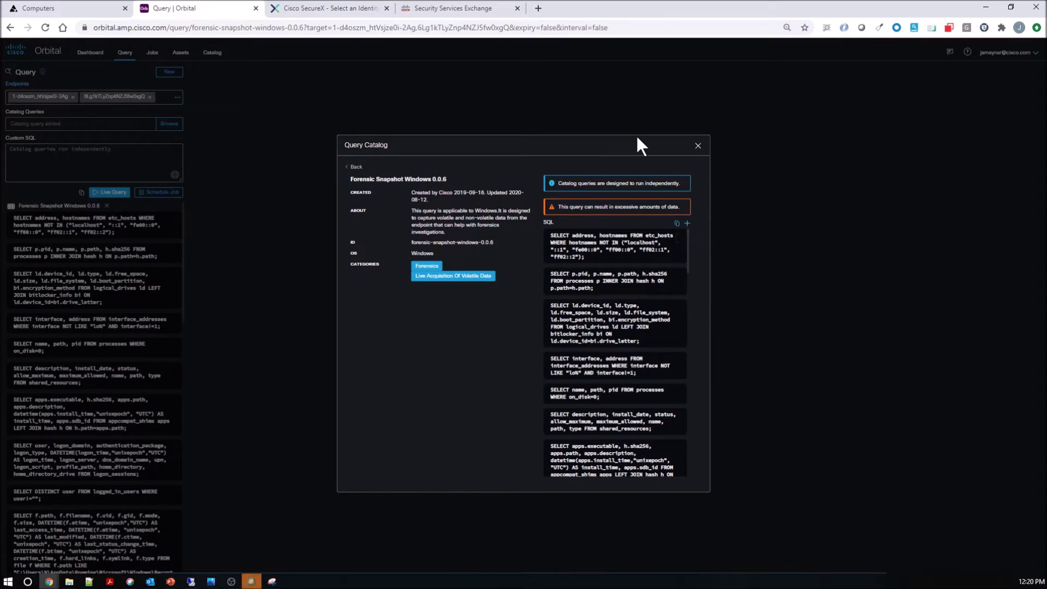
Run the forensic snapshot query live on both endpoints and show the SHA256 Hash Of Running Processes results
click(699, 148)
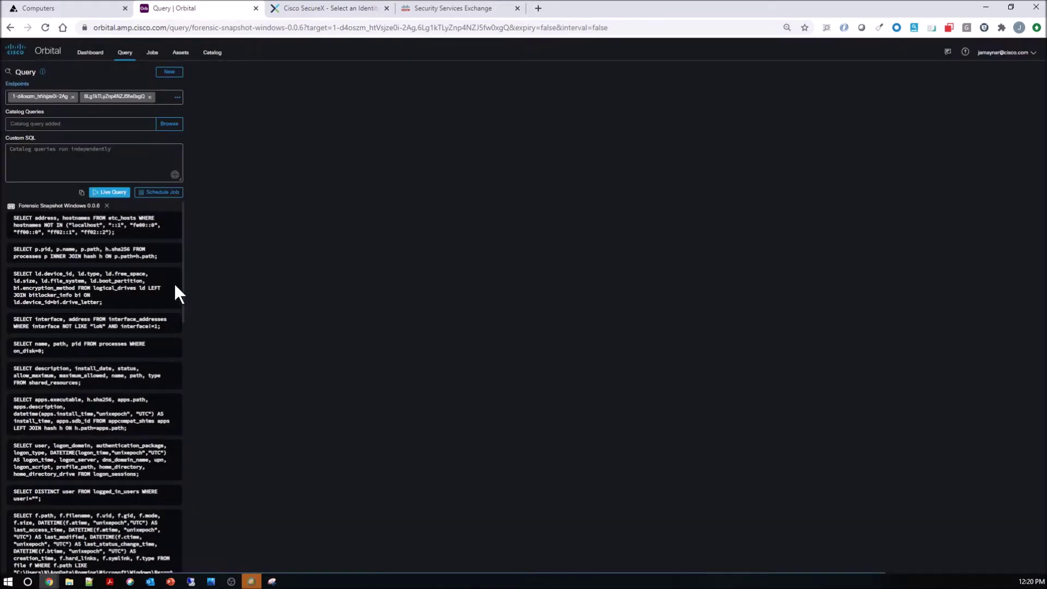
click(109, 195)
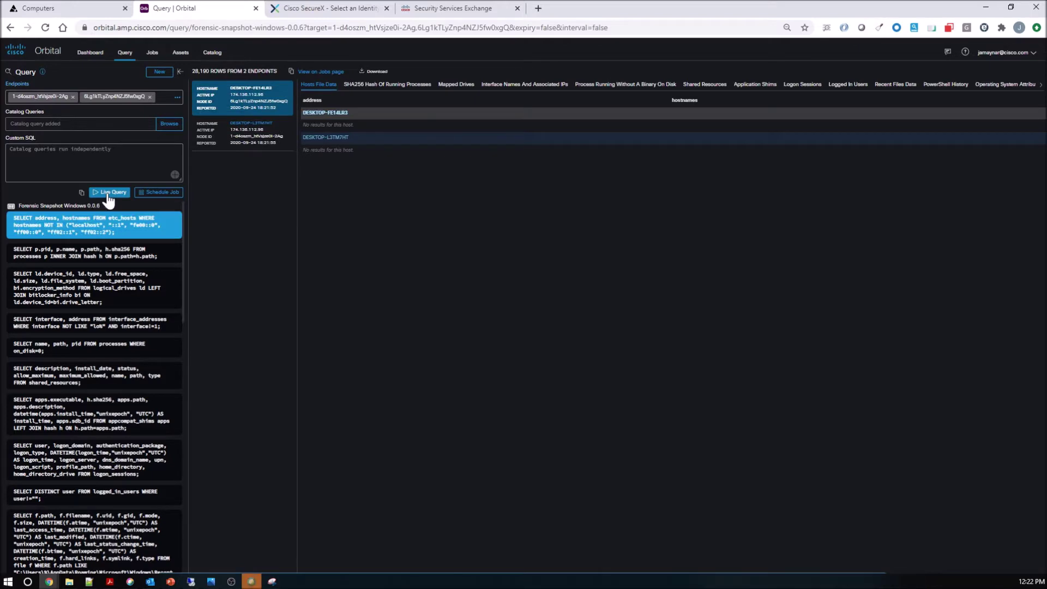
click(383, 85)
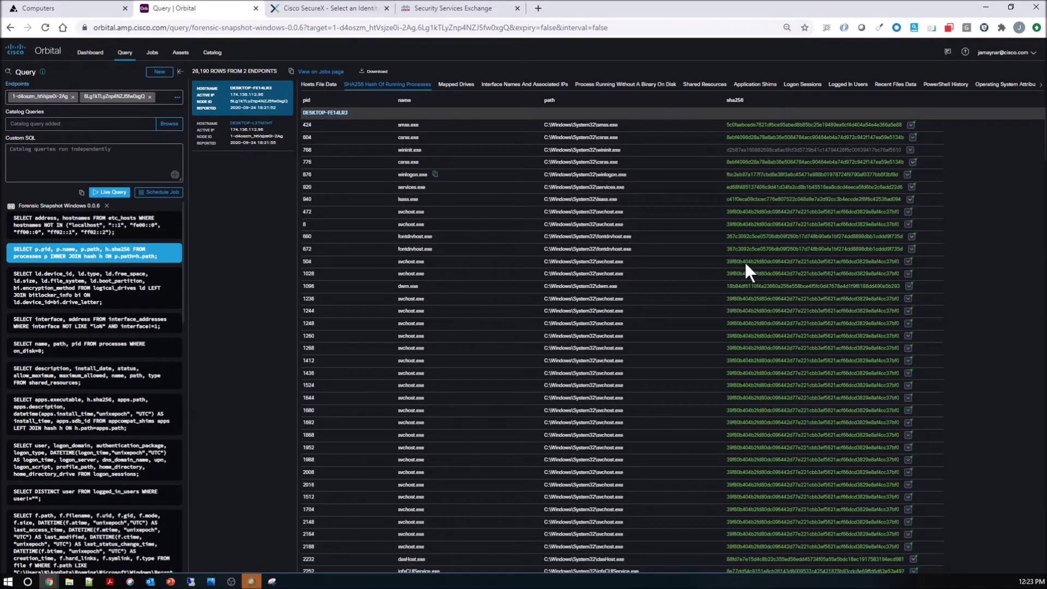
Check process 504's hash options, then browse Mapped Drives, Interfaces, Process Without Binary, Application Shims, Logged In Users, PowerShell History
click(908, 263)
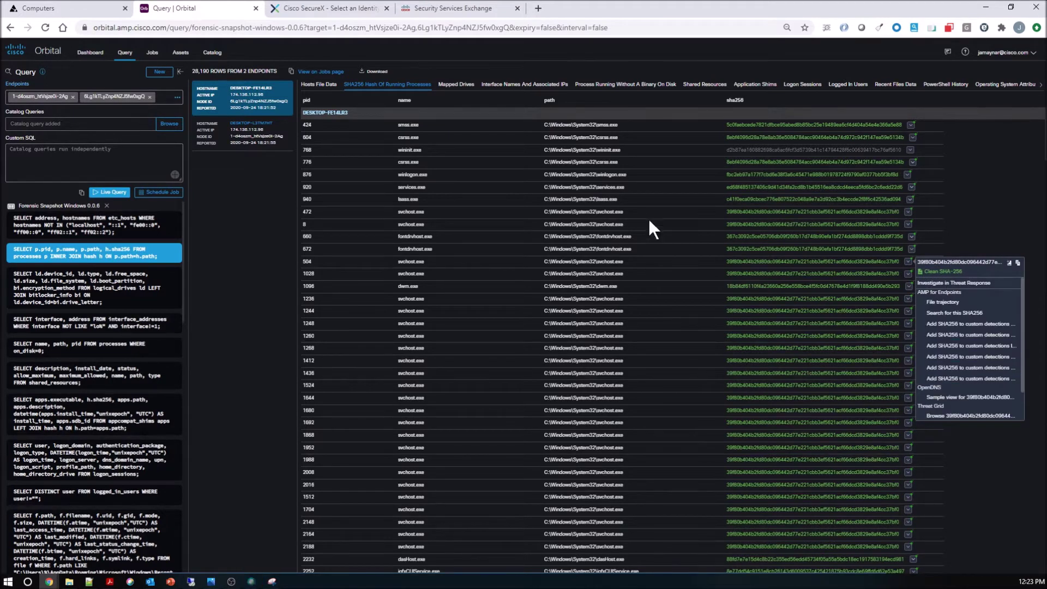
click(458, 86)
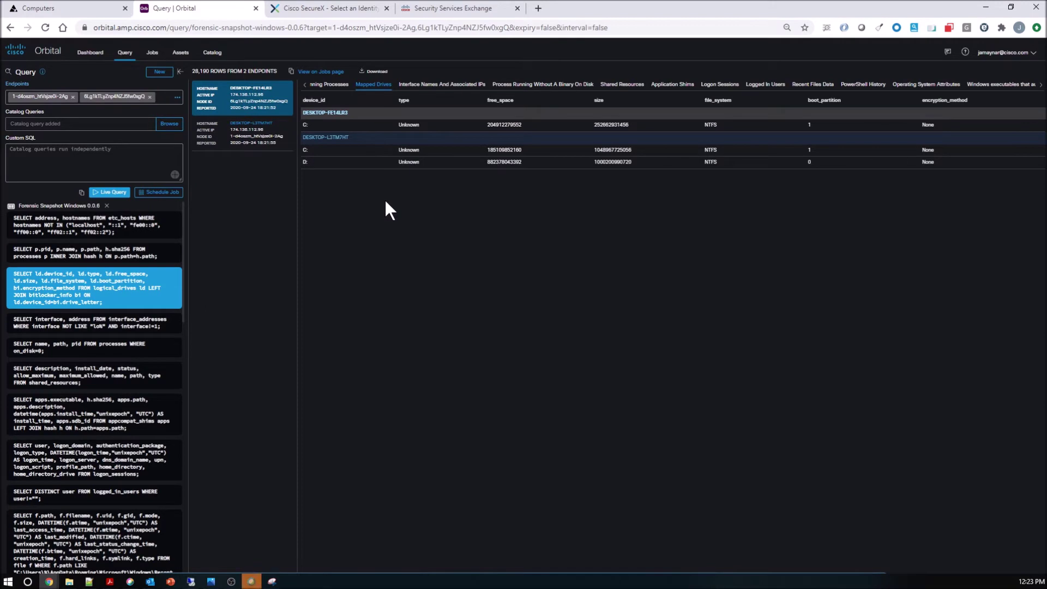
click(457, 87)
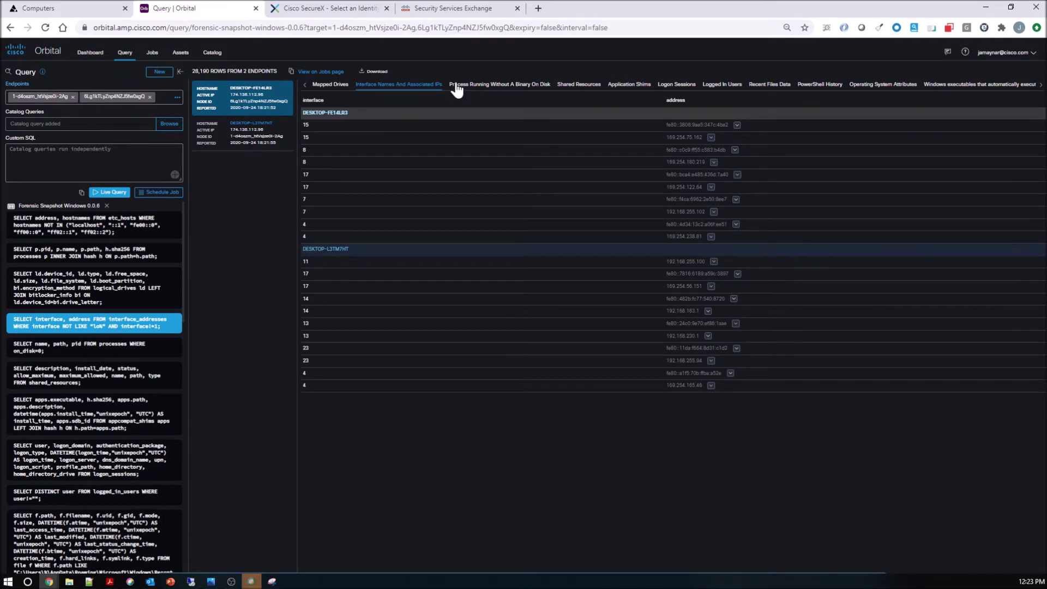
click(516, 86)
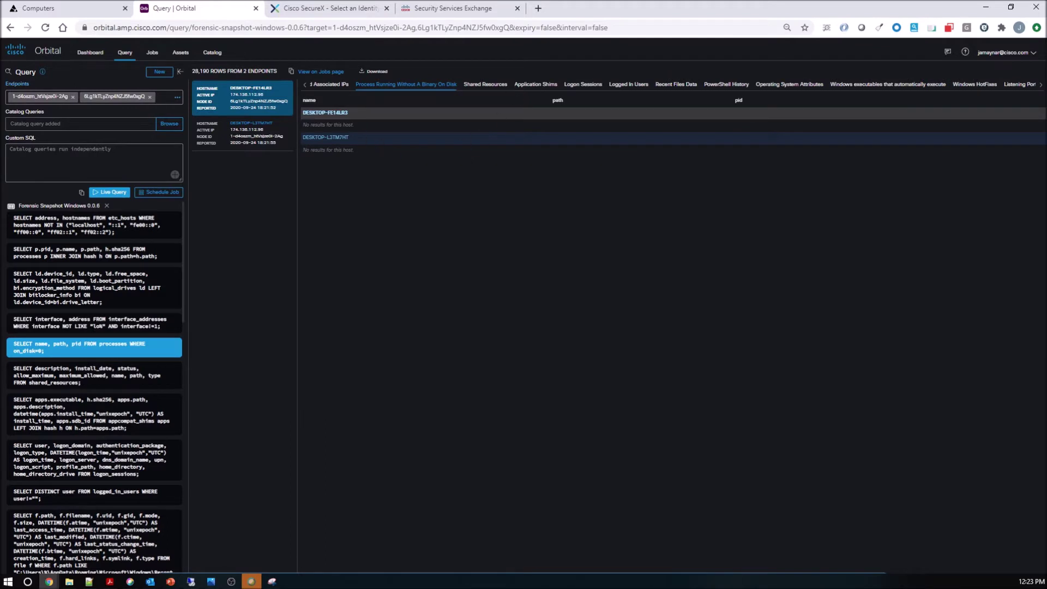
click(534, 86)
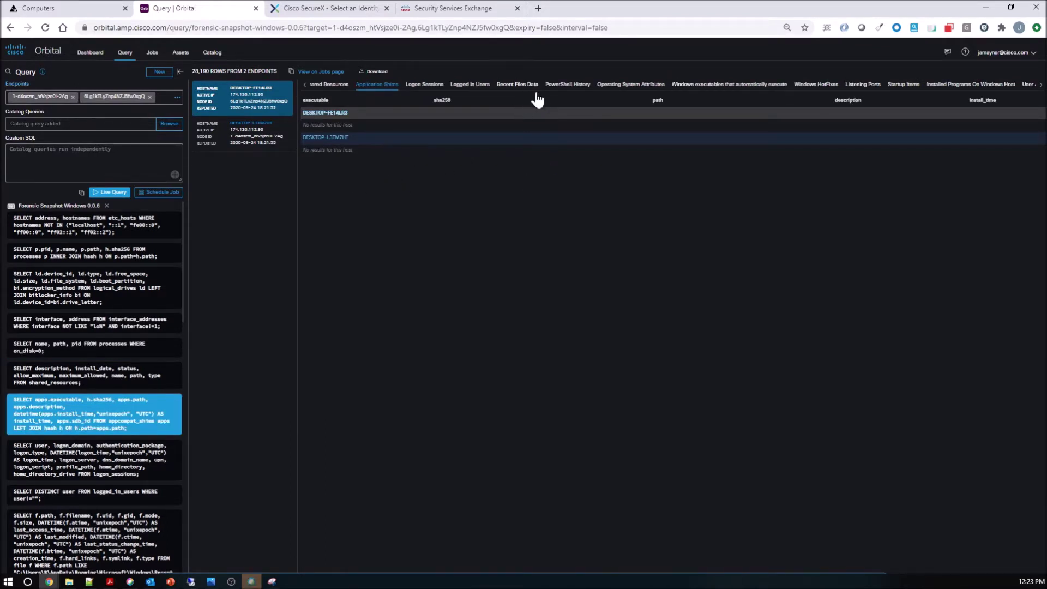
click(473, 86)
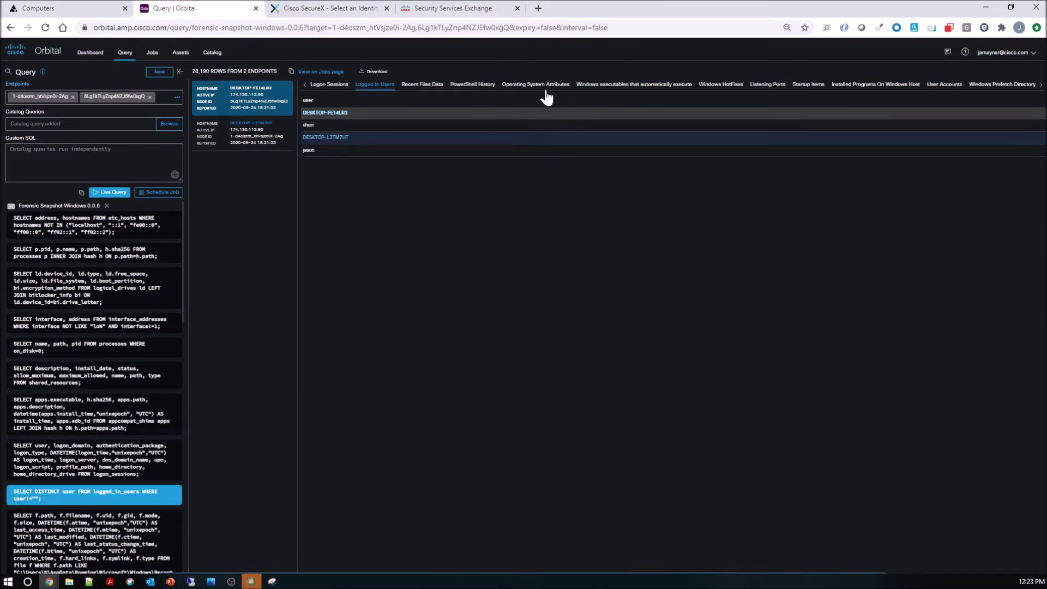
click(483, 87)
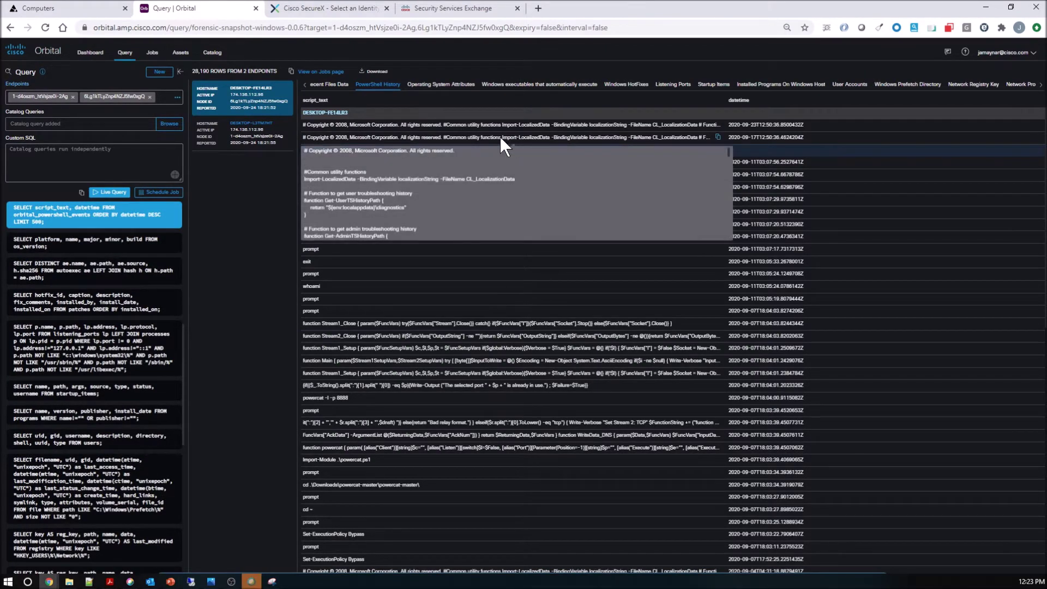
scroll(475, 327, down, 3)
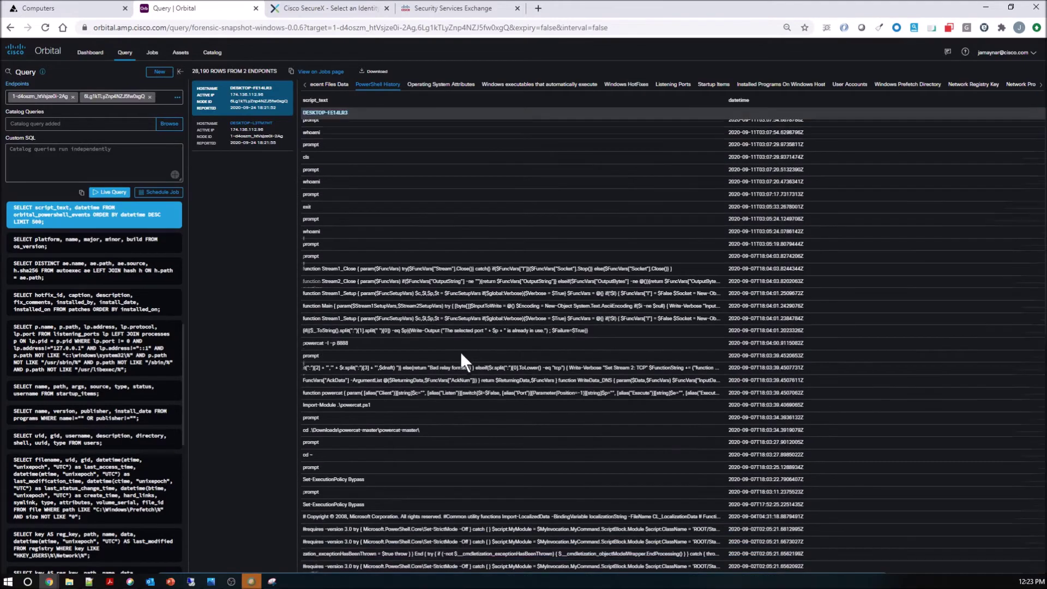
scroll(461, 355, down, 2)
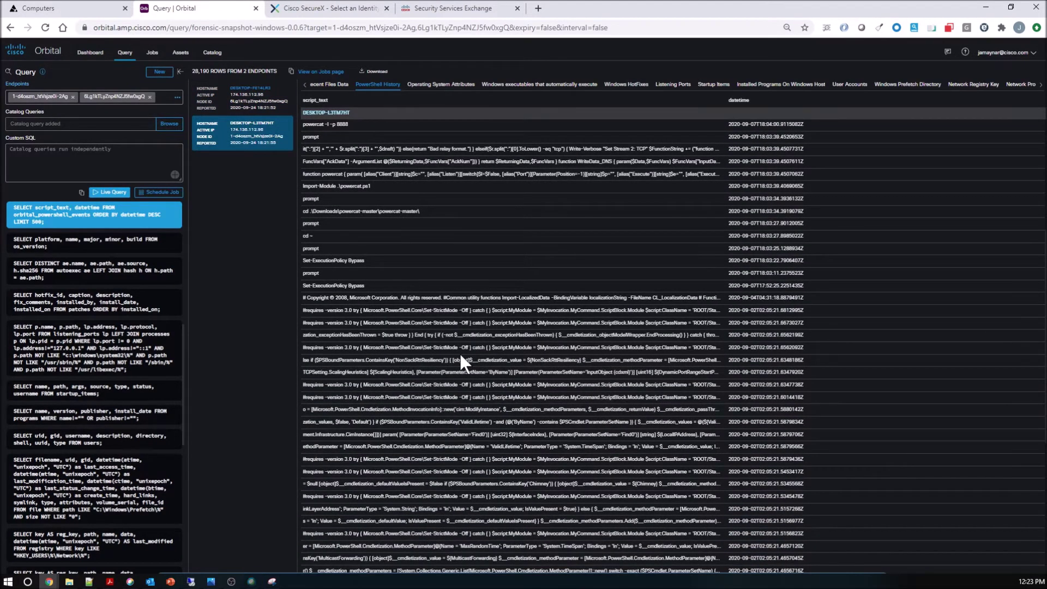
scroll(461, 355, down, 5)
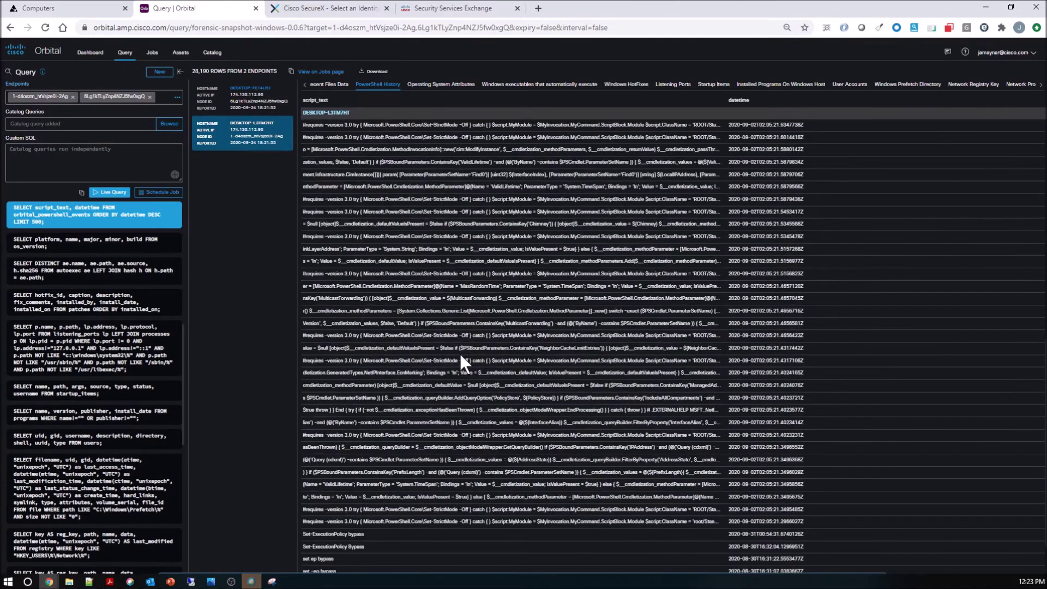
scroll(460, 353, down, 2)
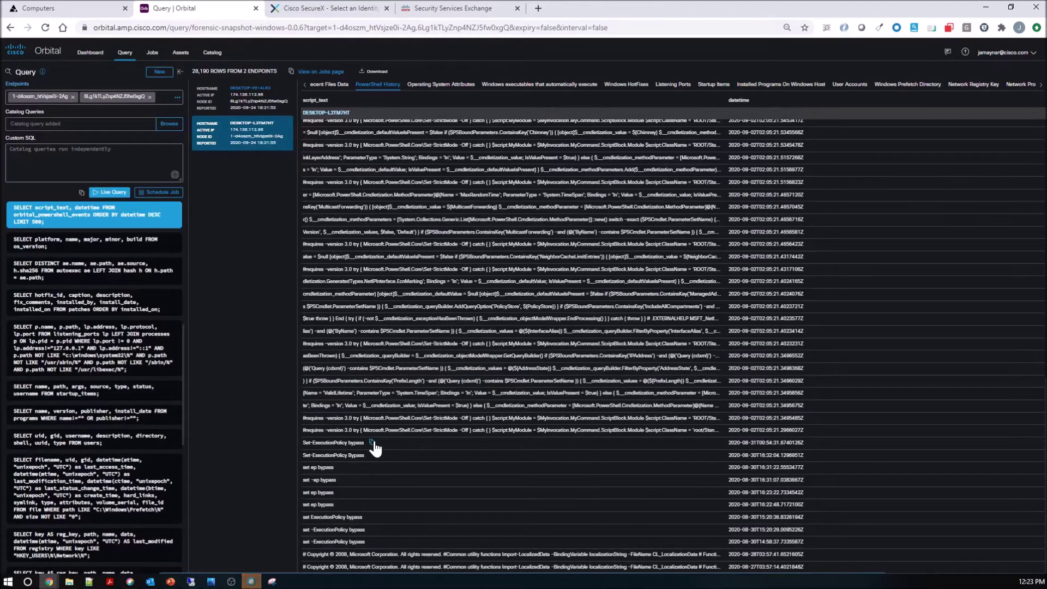
scroll(540, 187, up, 10)
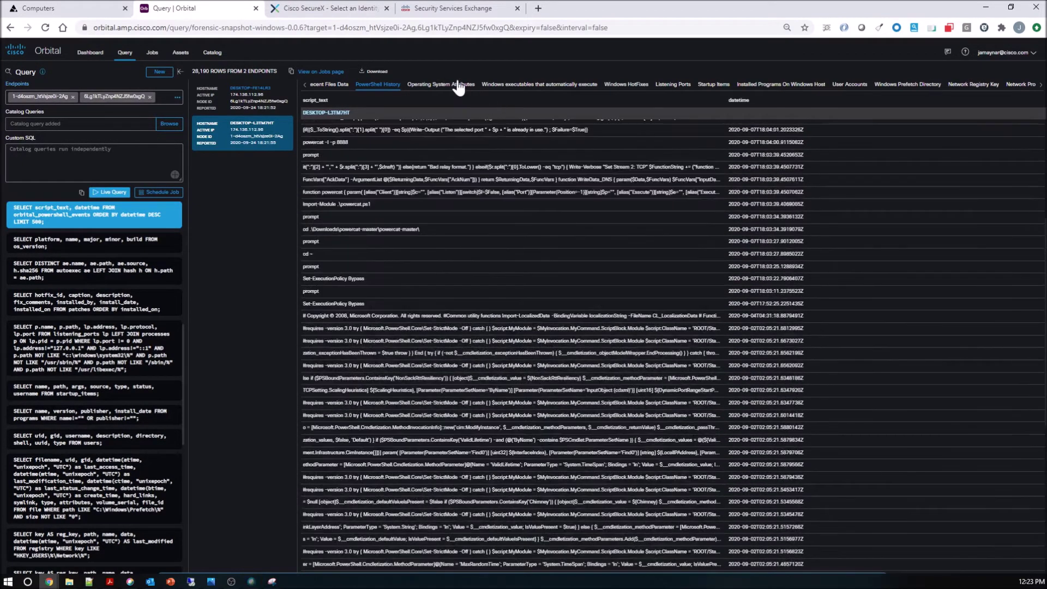
Browse the Operating System Attributes, Windows HotFixes, User Accounts, Network Connections, Scheduled Tasks and Processes results
click(459, 86)
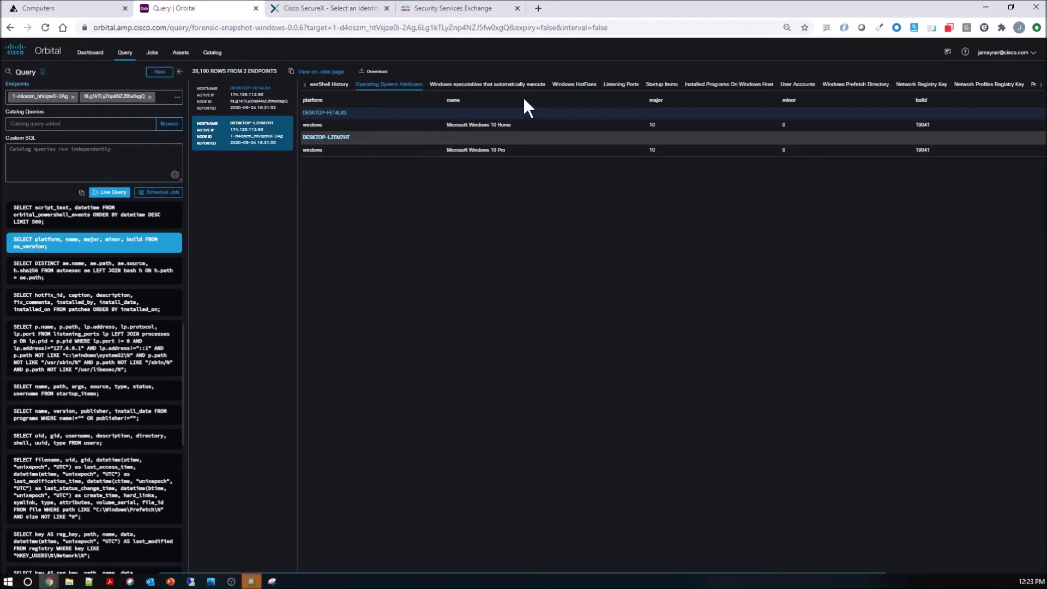
click(569, 88)
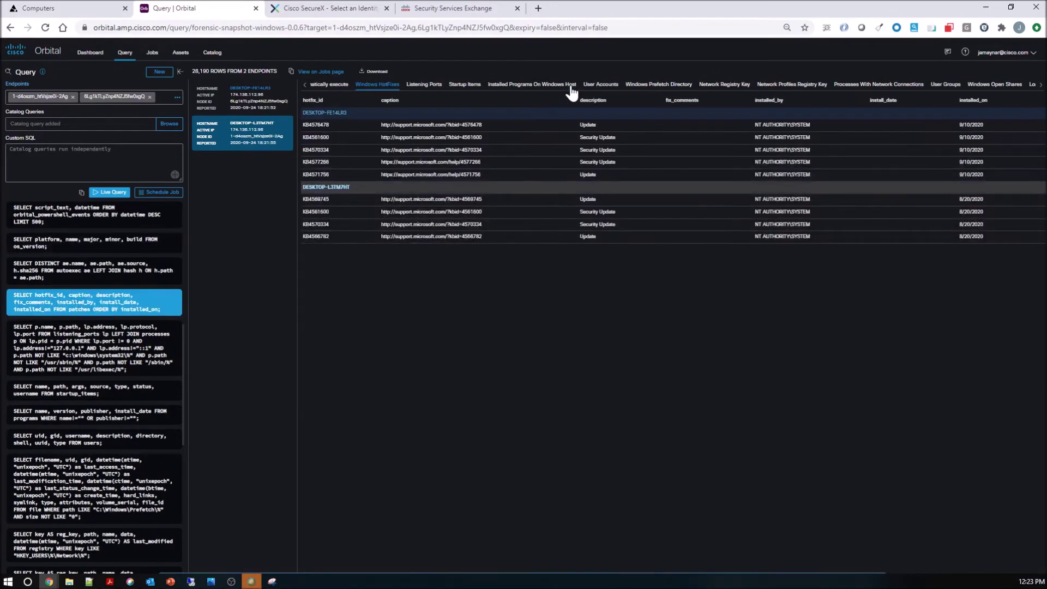
click(598, 87)
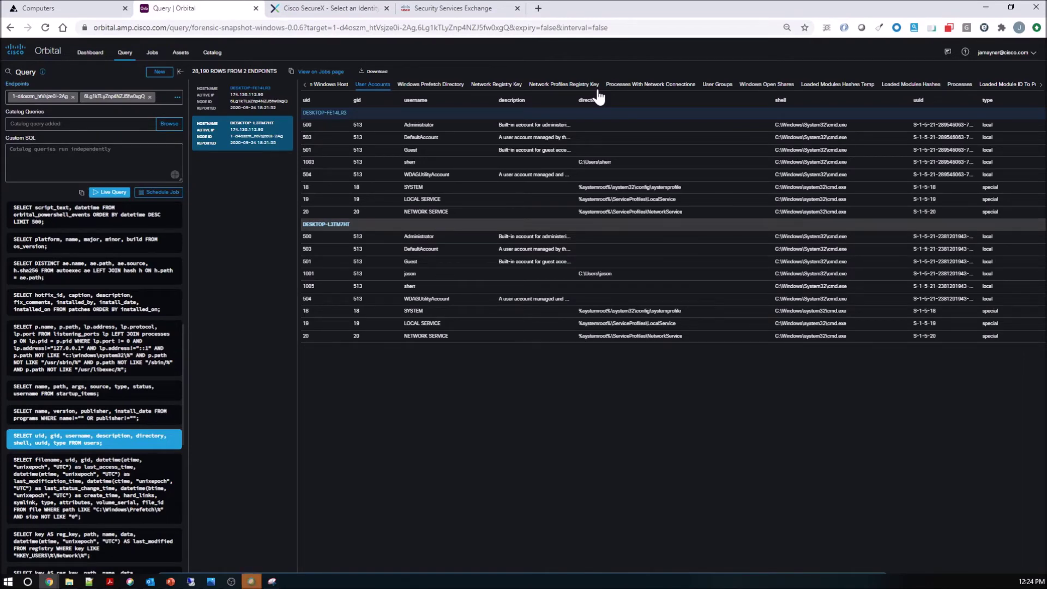
click(643, 87)
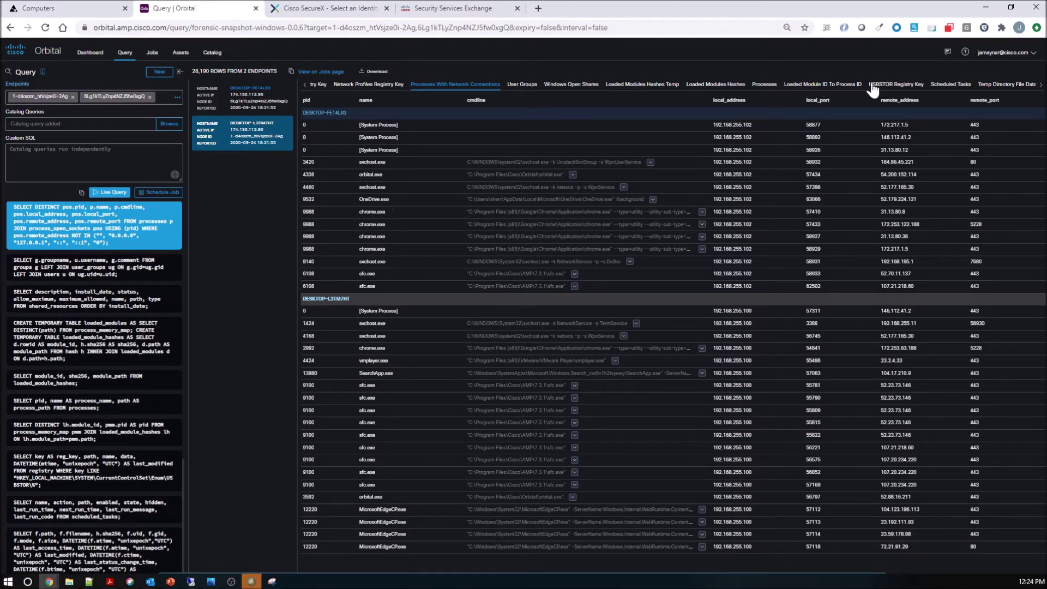
click(941, 86)
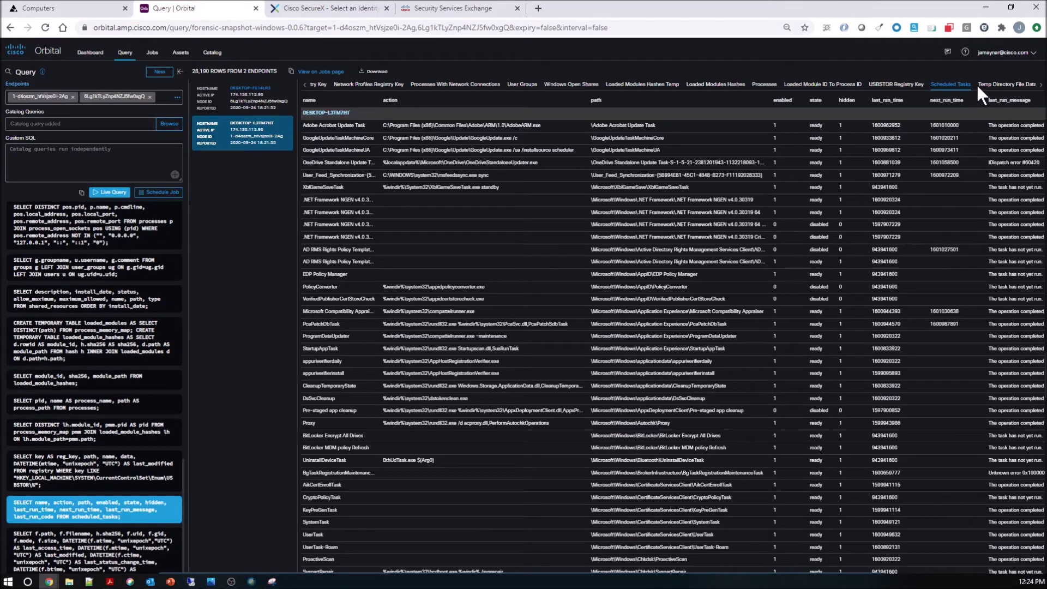
click(765, 85)
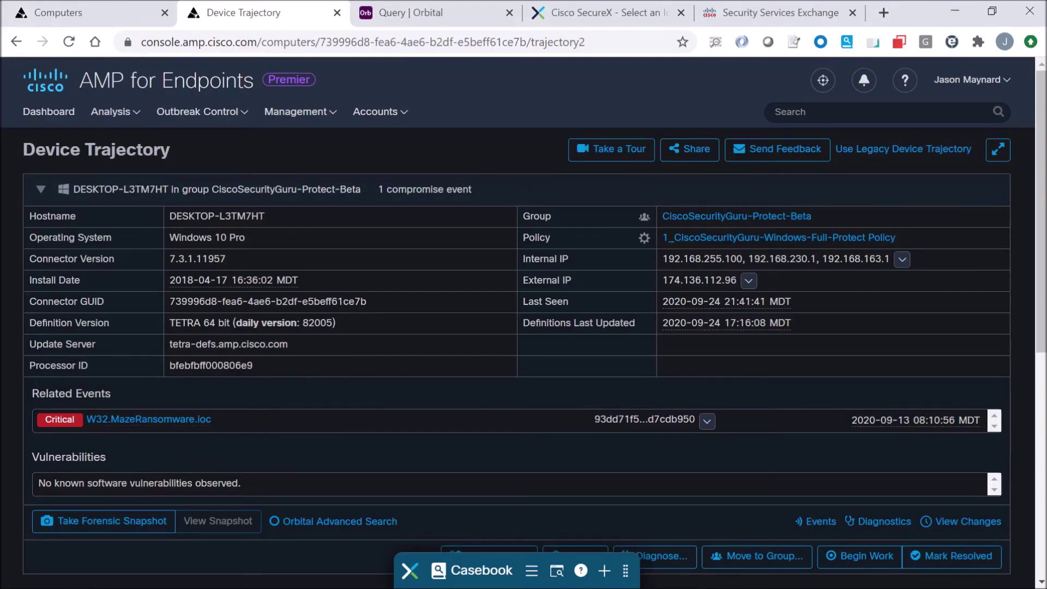
Take a forensic snapshot of DESKTOP-L3TM7HT and view it once it finishes
click(100, 518)
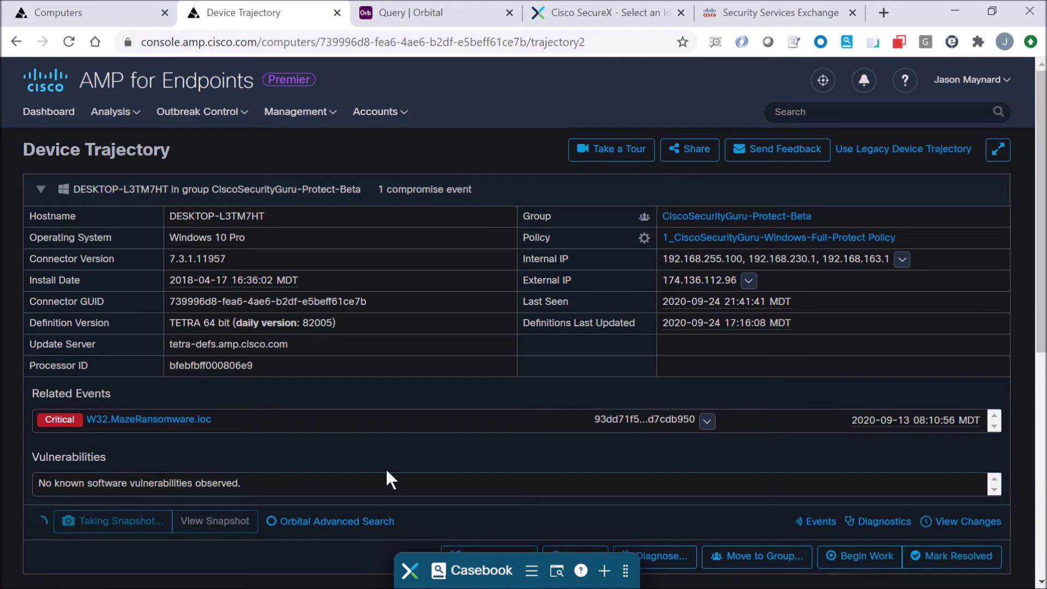
scroll(1042, 192, down, 2)
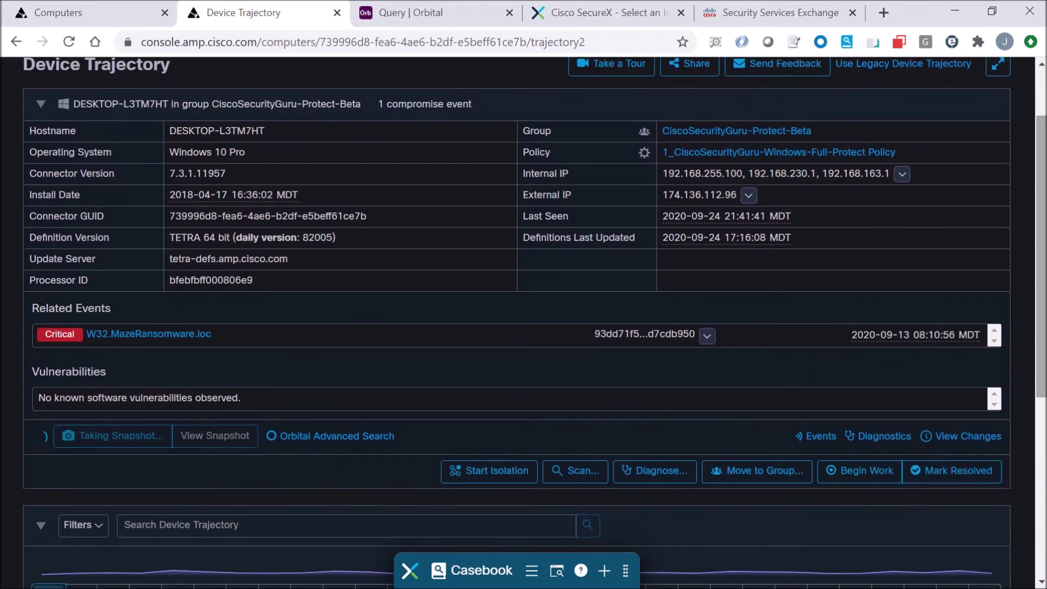
scroll(1042, 192, up, 2)
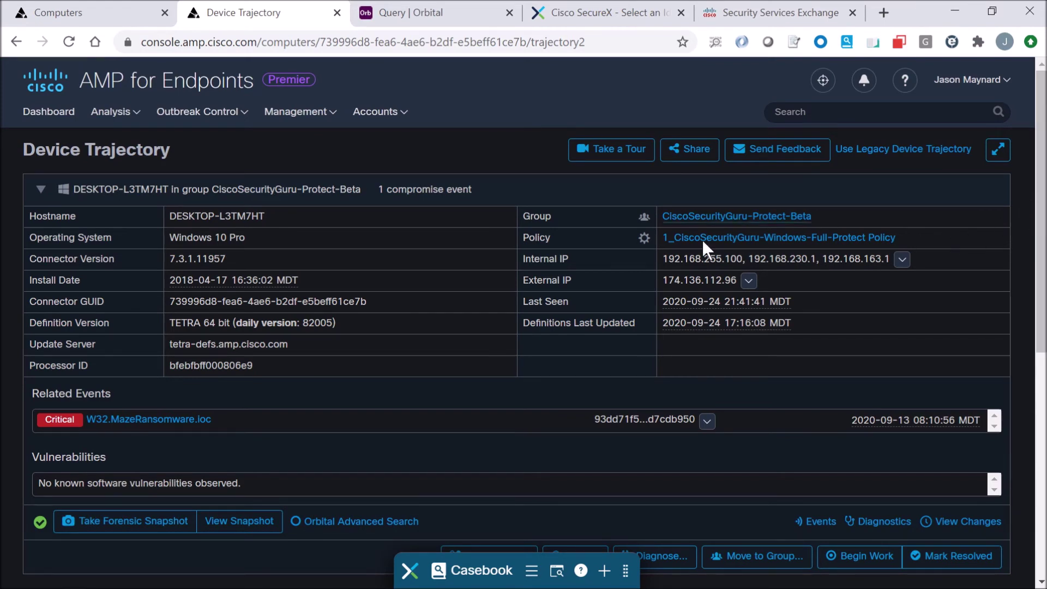
click(230, 525)
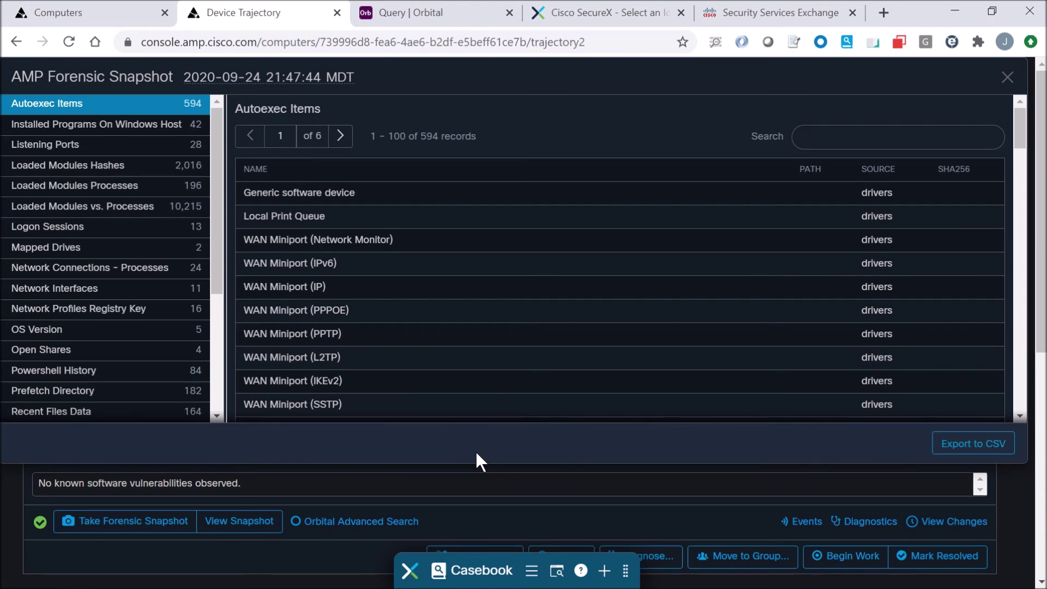
Review the snapshot's Listening Ports and 84 Powershell History records, then close the snapshot
click(94, 142)
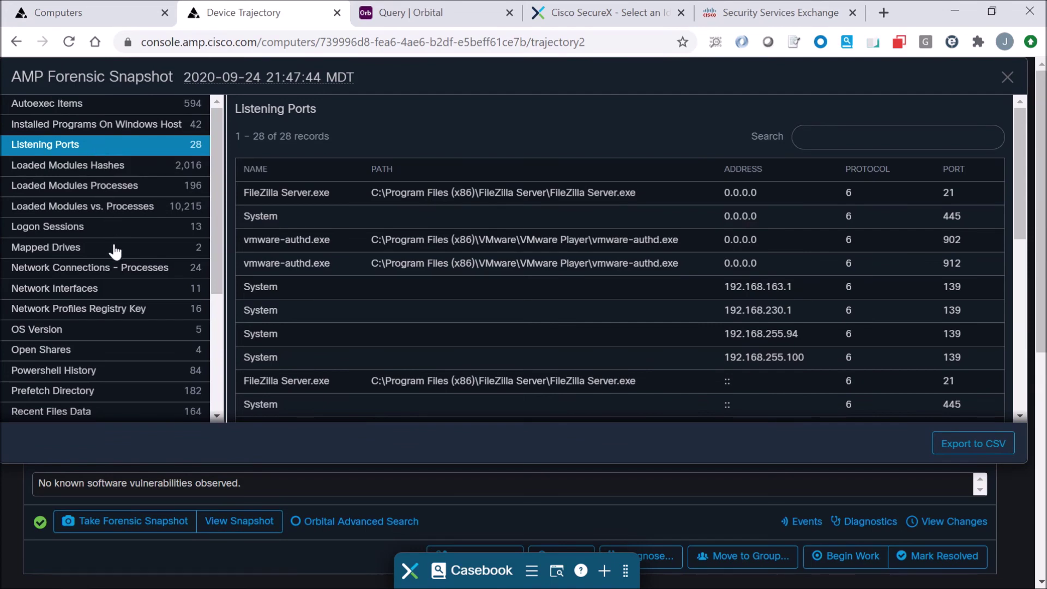
click(98, 371)
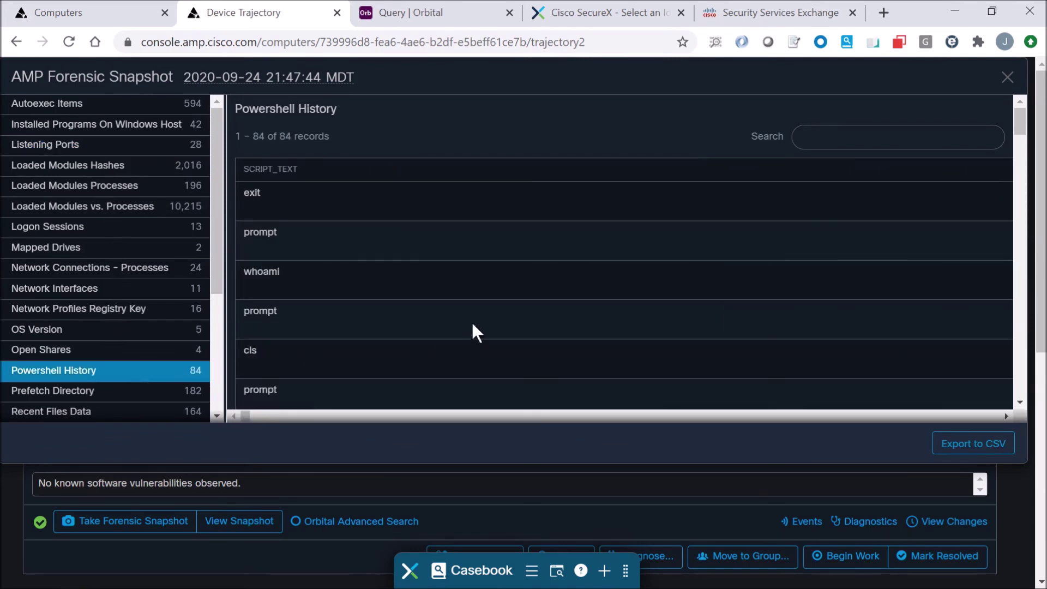
drag(1018, 117, 1035, 184)
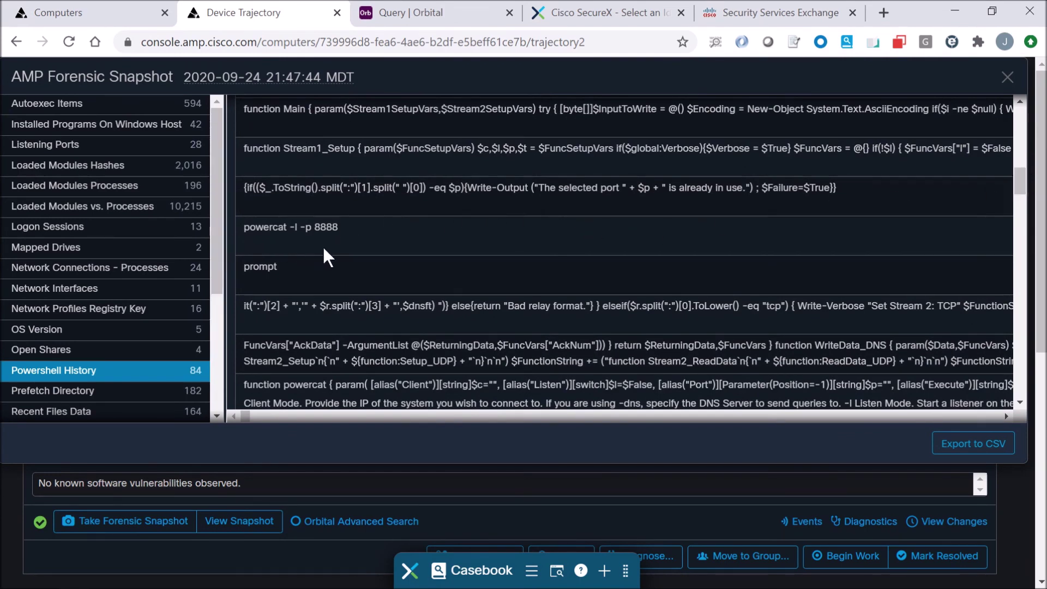
drag(1029, 186, 1025, 106)
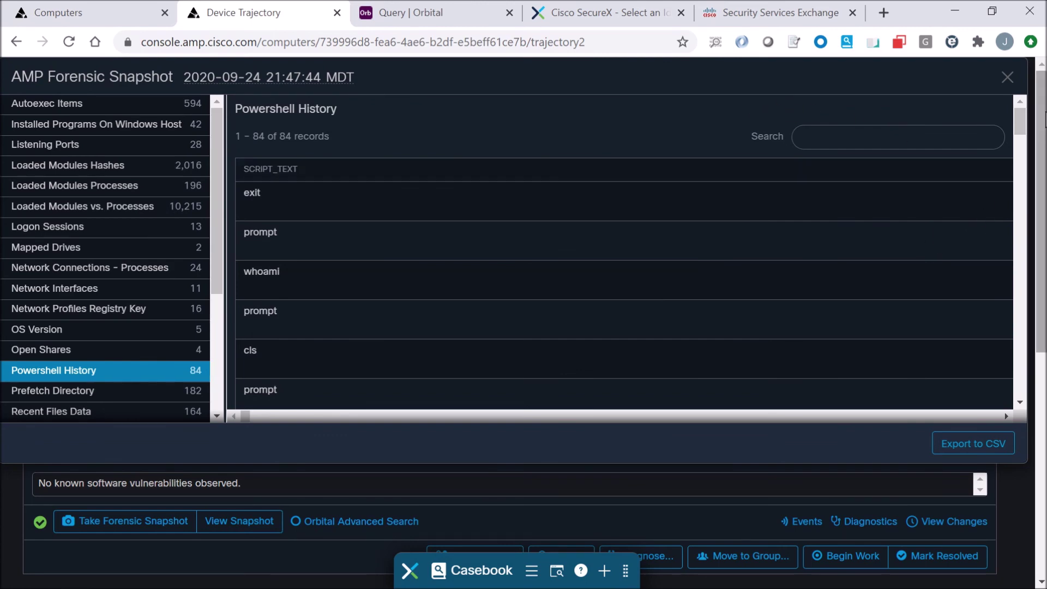
click(1007, 78)
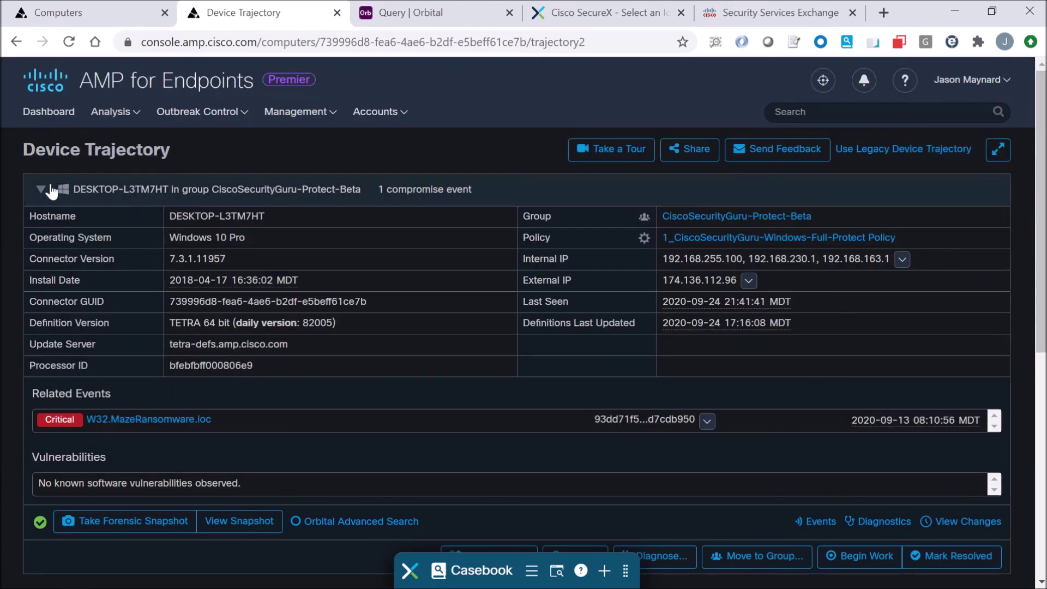